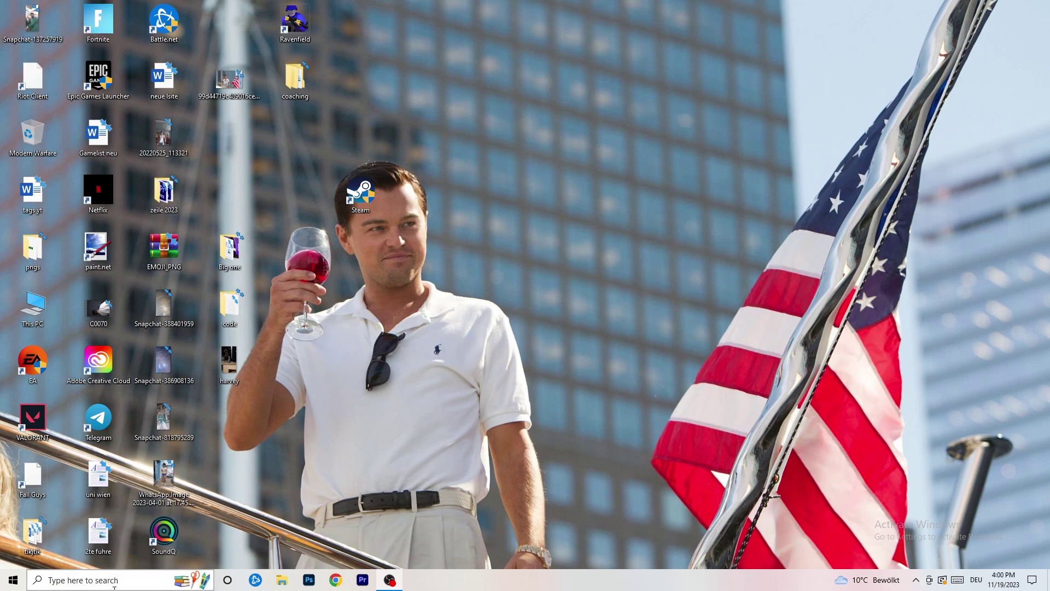
Open the Start menu with the Windows key to show the app list and tiles.
key(super)
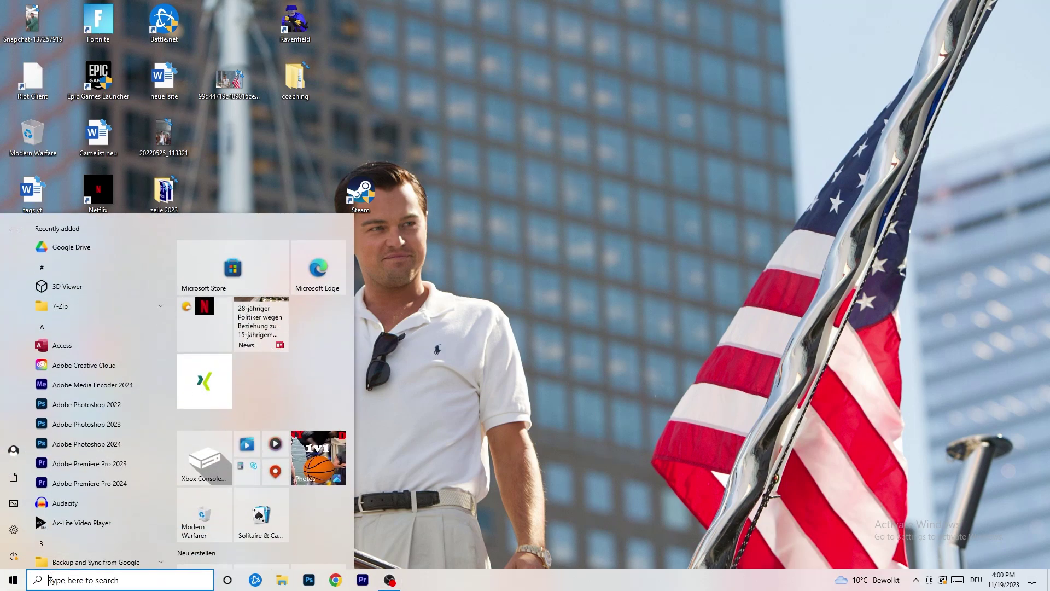
Go from the Start menu into Settings > Gaming to view the Xbox Game Bar page, which is switched off.
click(14, 529)
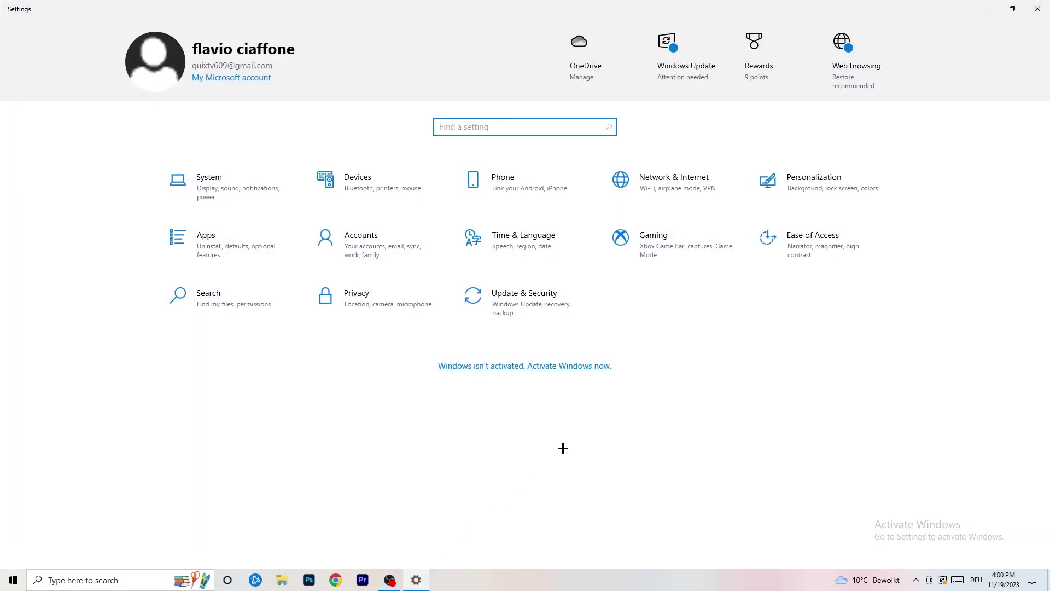
click(677, 250)
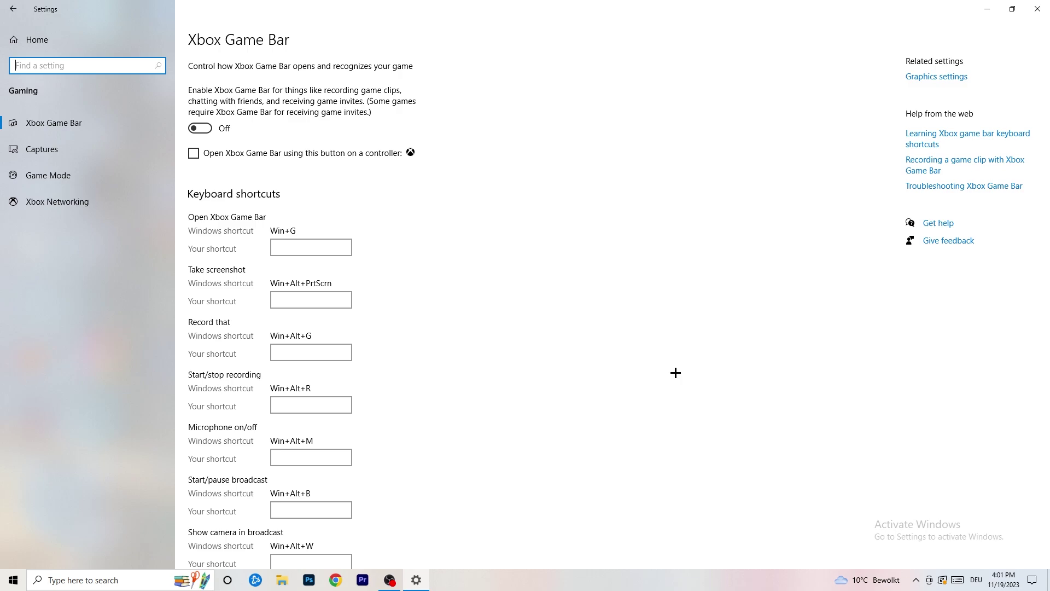
On the Captures page, keep maximum recording length at 2 hours with background recording off.
click(87, 151)
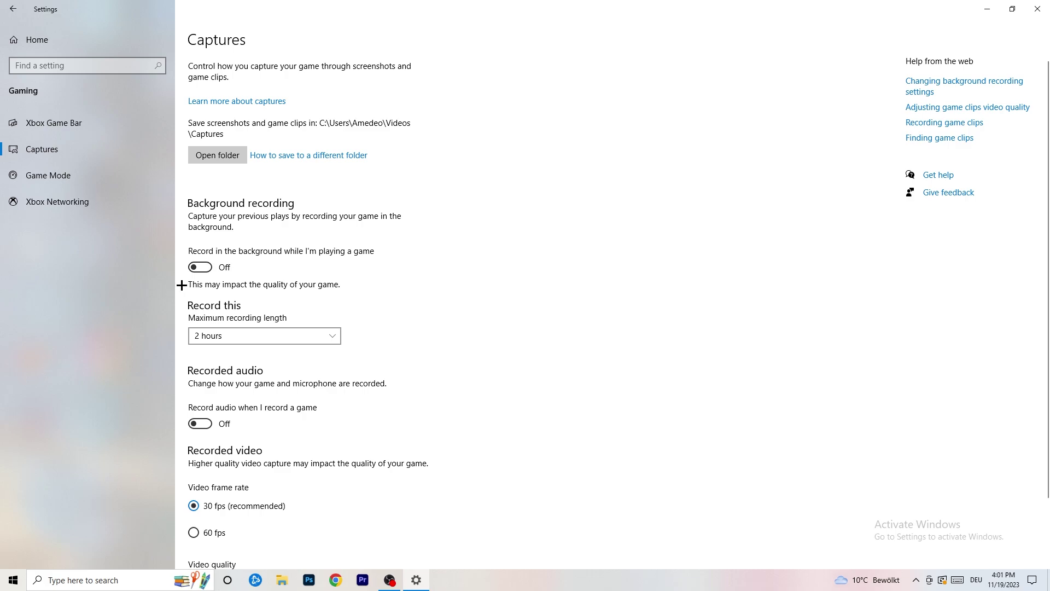
click(288, 336)
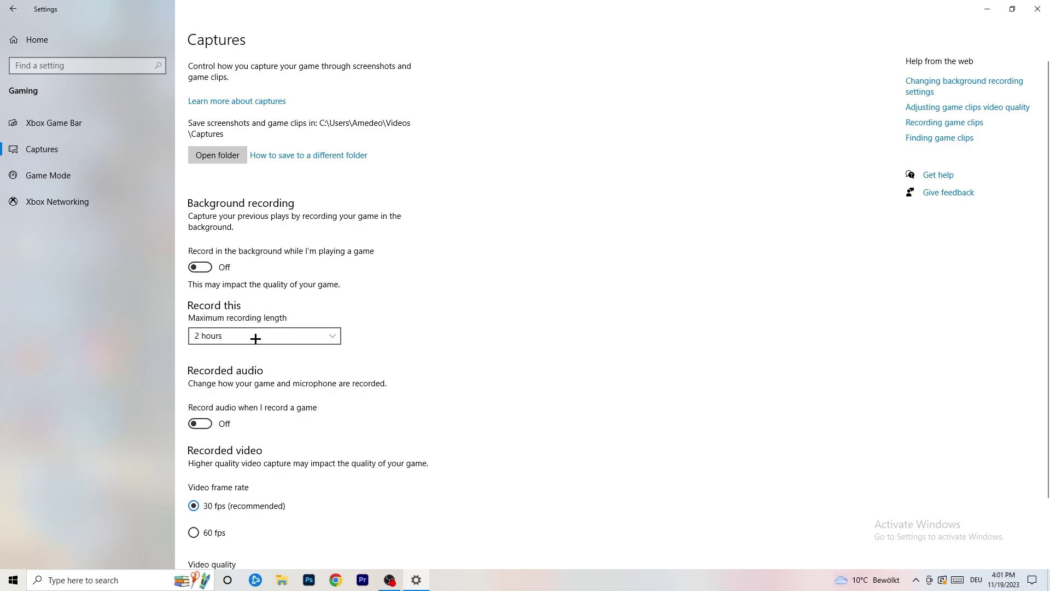
click(317, 335)
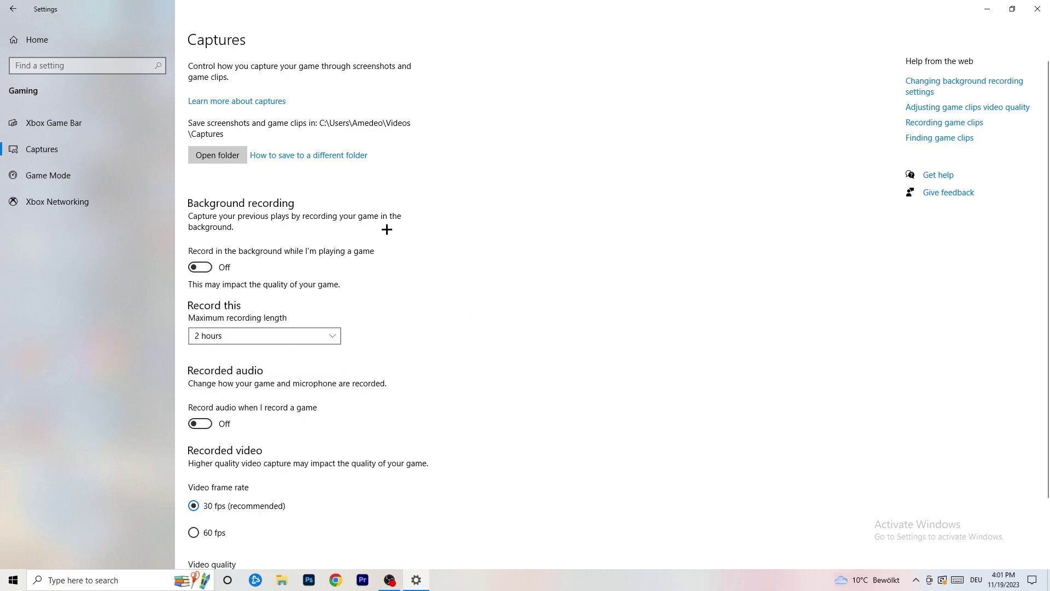
click(311, 333)
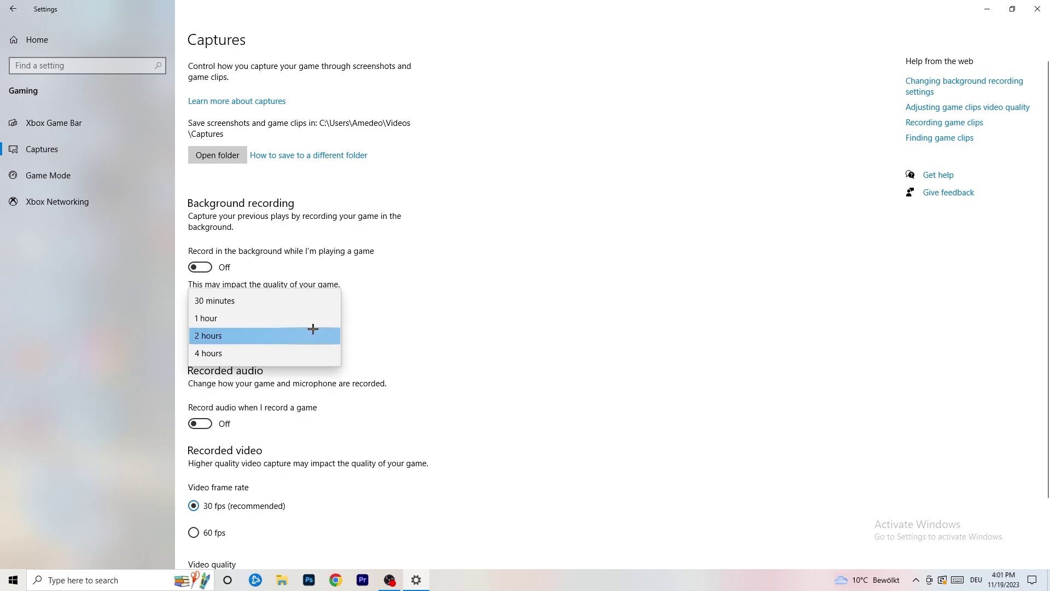
click(472, 279)
scroll(601, 385, down, 3)
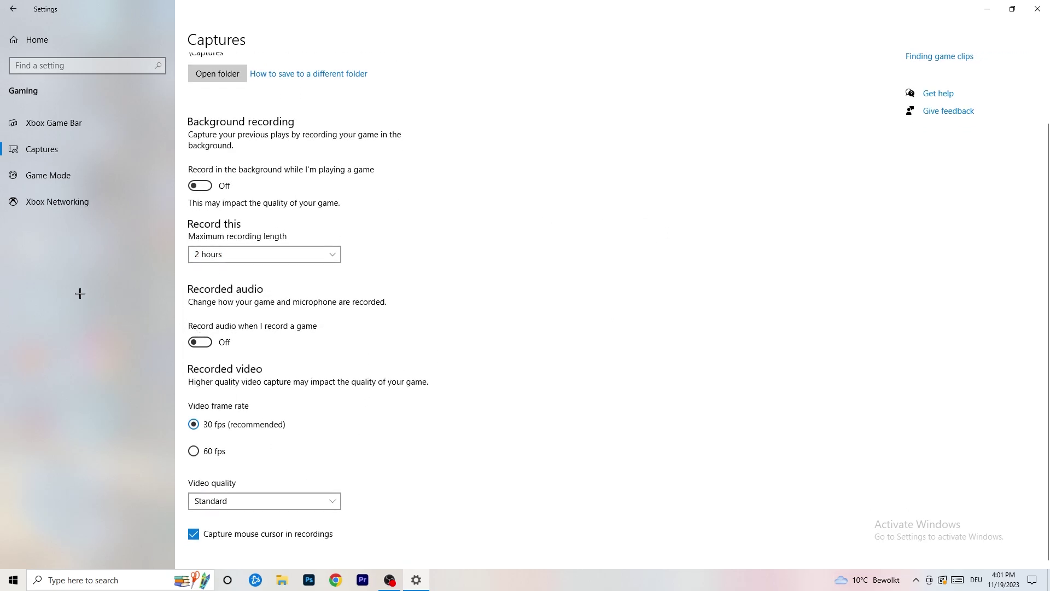
Verify the Game Mode toggle is On, then close Settings.
click(76, 173)
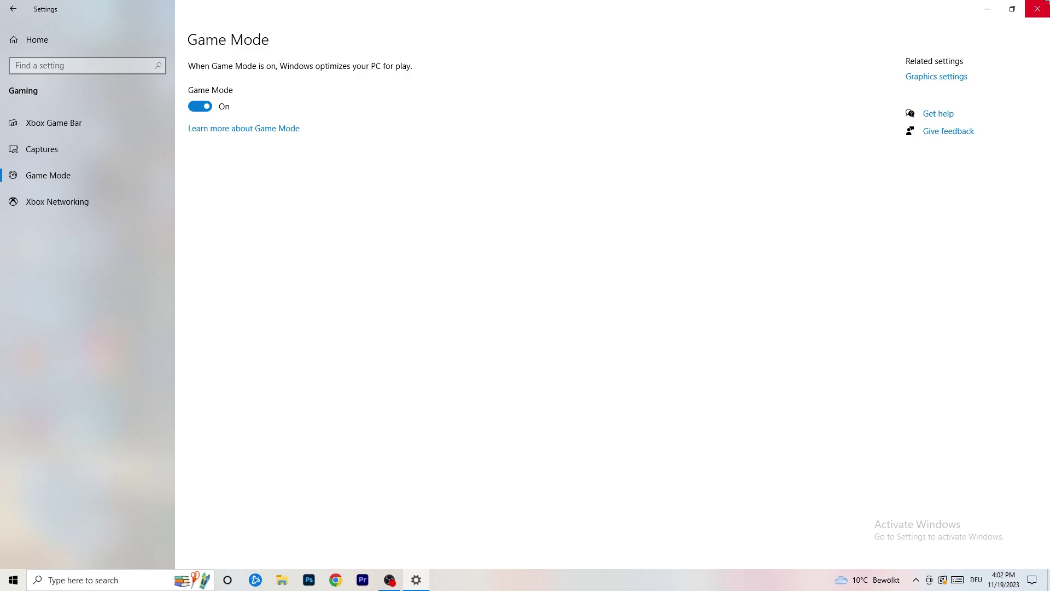
click(1037, 9)
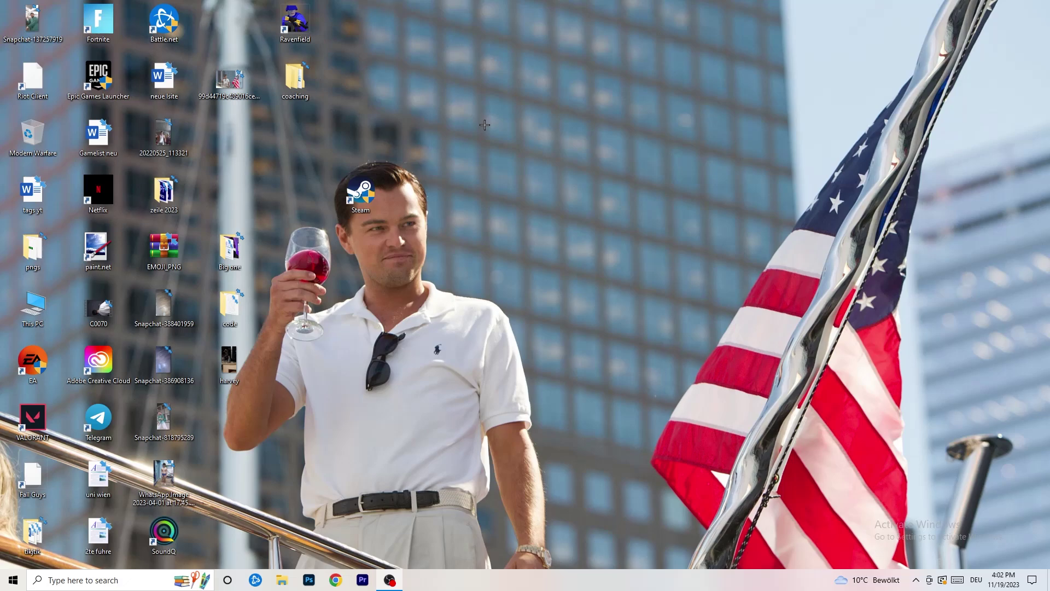
Launch Task Manager from the taskbar's right-click menu and maximize it.
click(510, 577)
drag(626, 513, 369, 512)
right_click(506, 580)
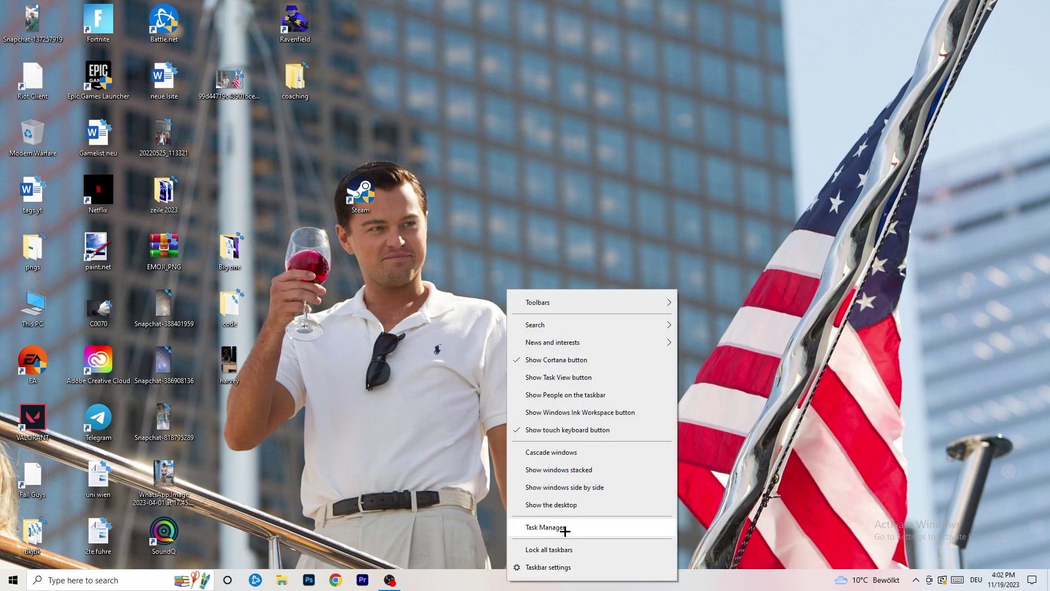
click(546, 527)
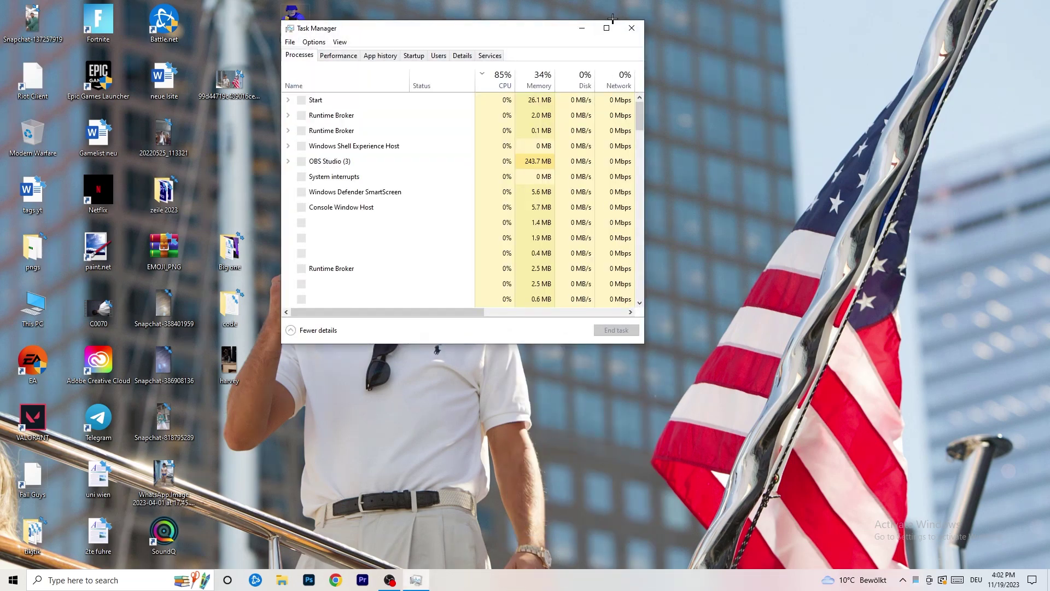
click(607, 26)
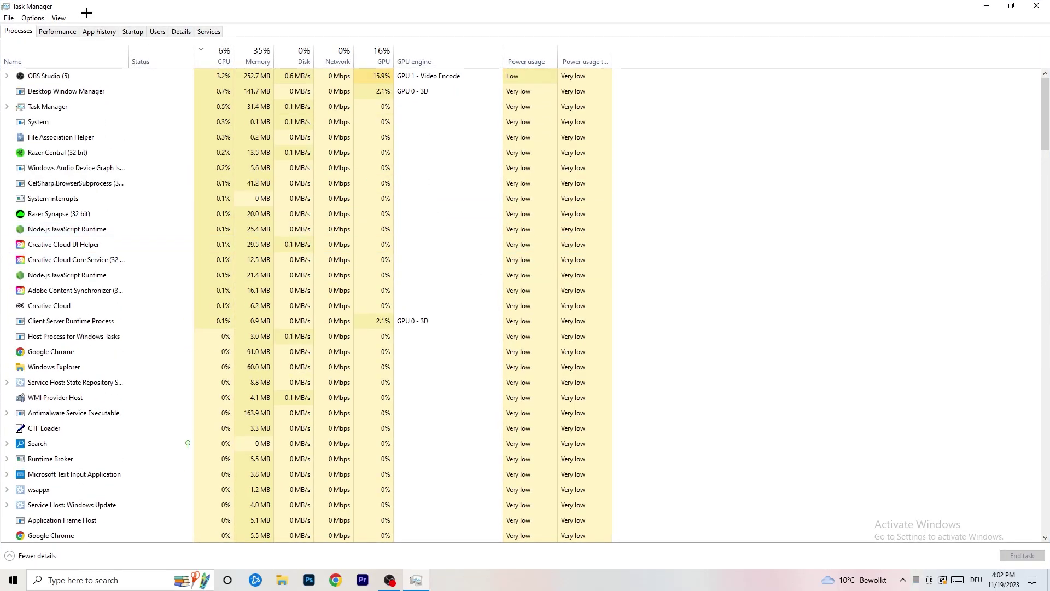
Sort processes by GPU and CPU, inspect OBS Studio without ending it, then view Details.
click(223, 52)
click(373, 55)
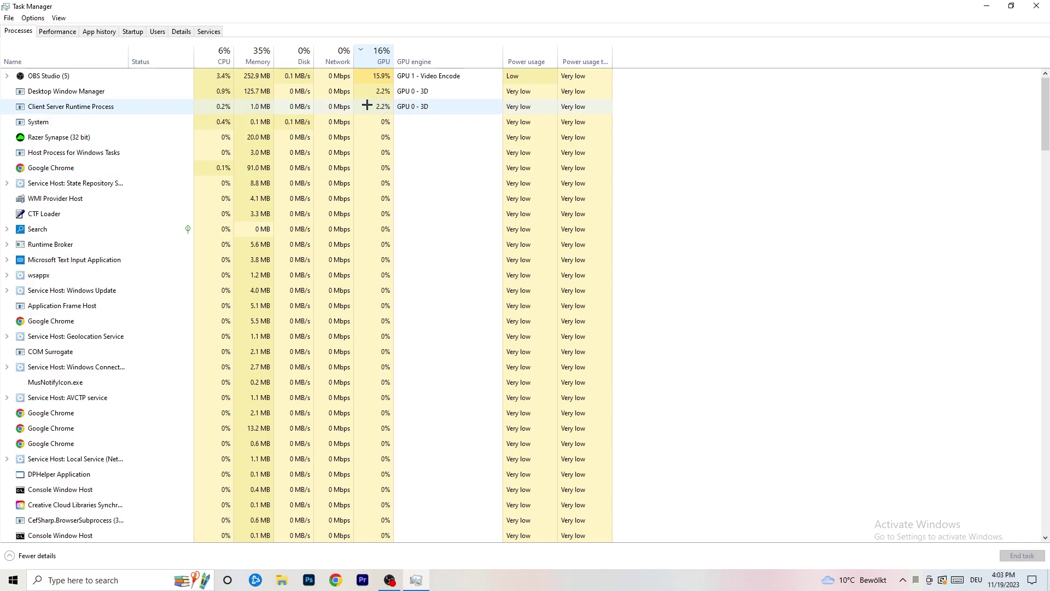
right_click(382, 78)
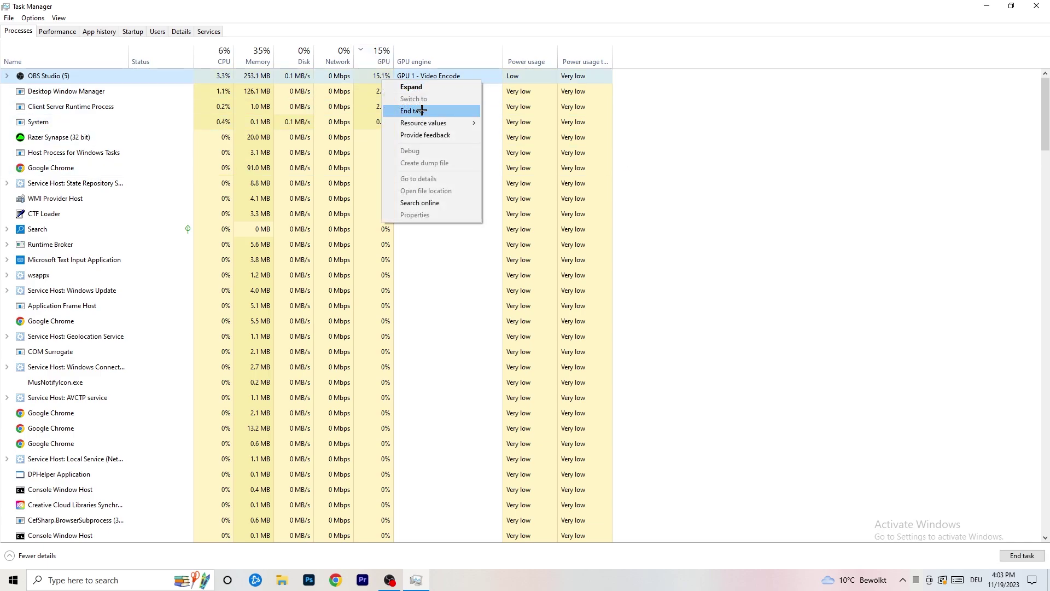
click(780, 124)
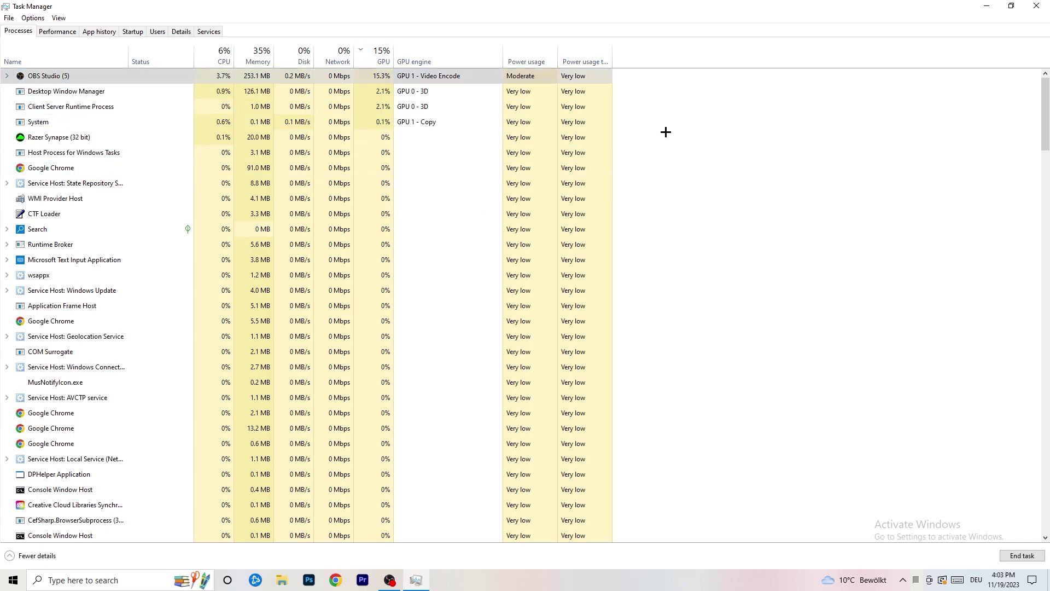
click(222, 54)
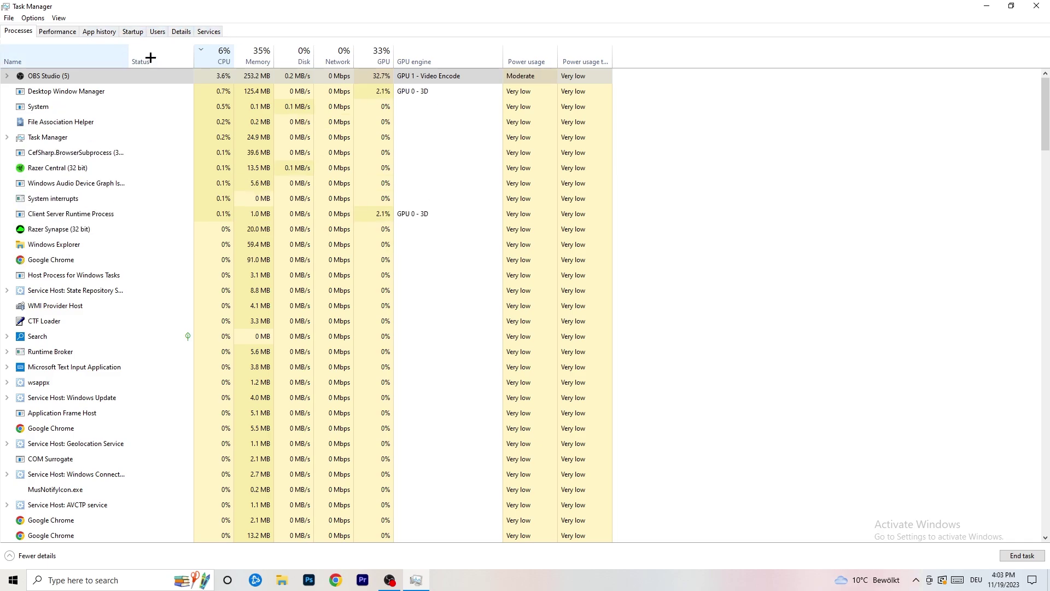
click(174, 33)
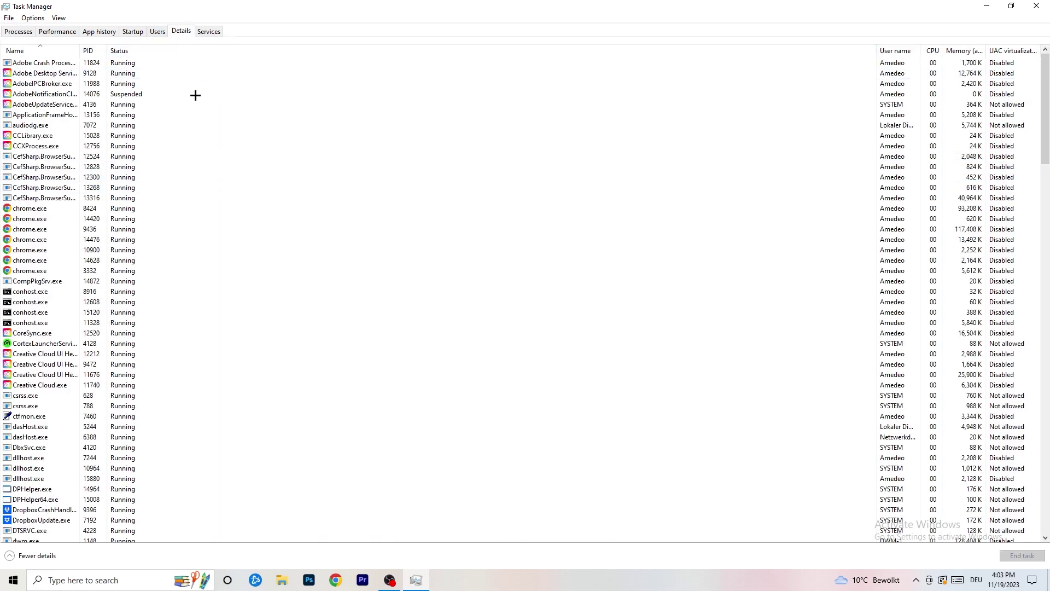
Check a Creative Cloud process's Set priority options, then switch to the Startup apps list.
scroll(164, 279, down, 9)
scroll(159, 274, up, 9)
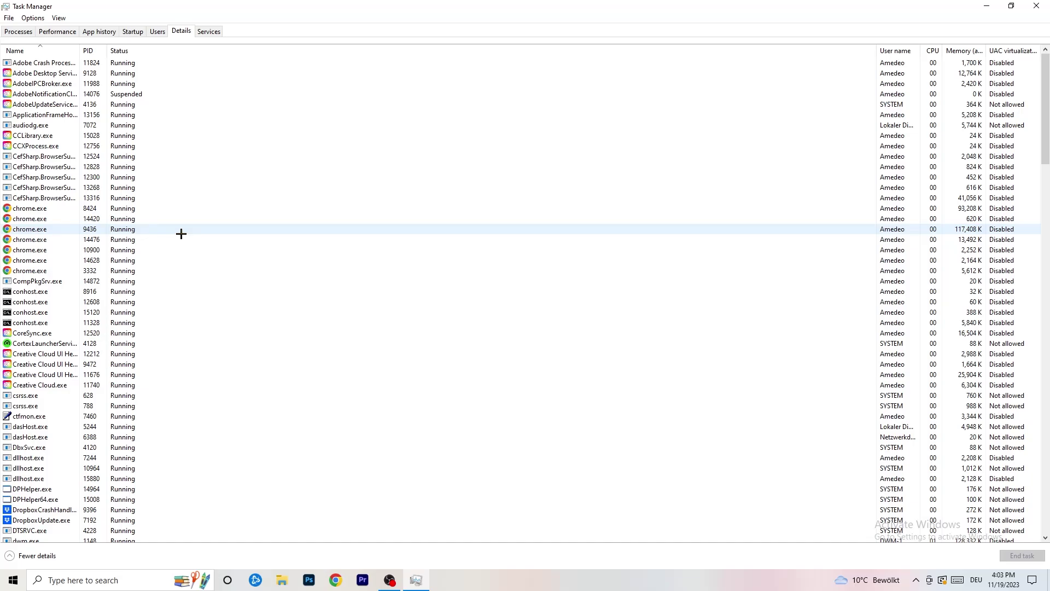
scroll(61, 300, down, 3)
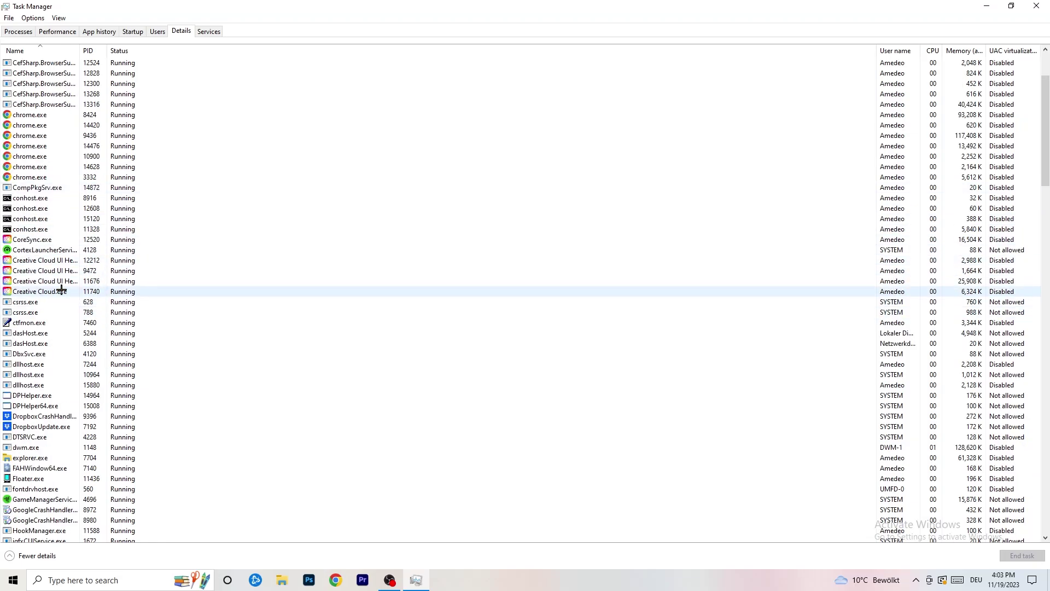
right_click(44, 281)
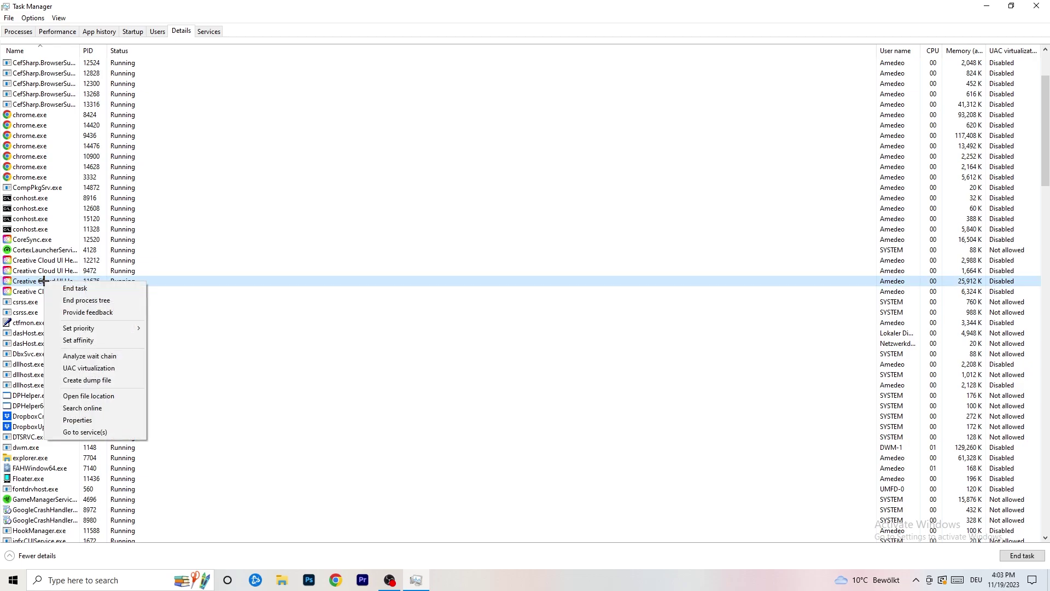
mouse_move(88, 328)
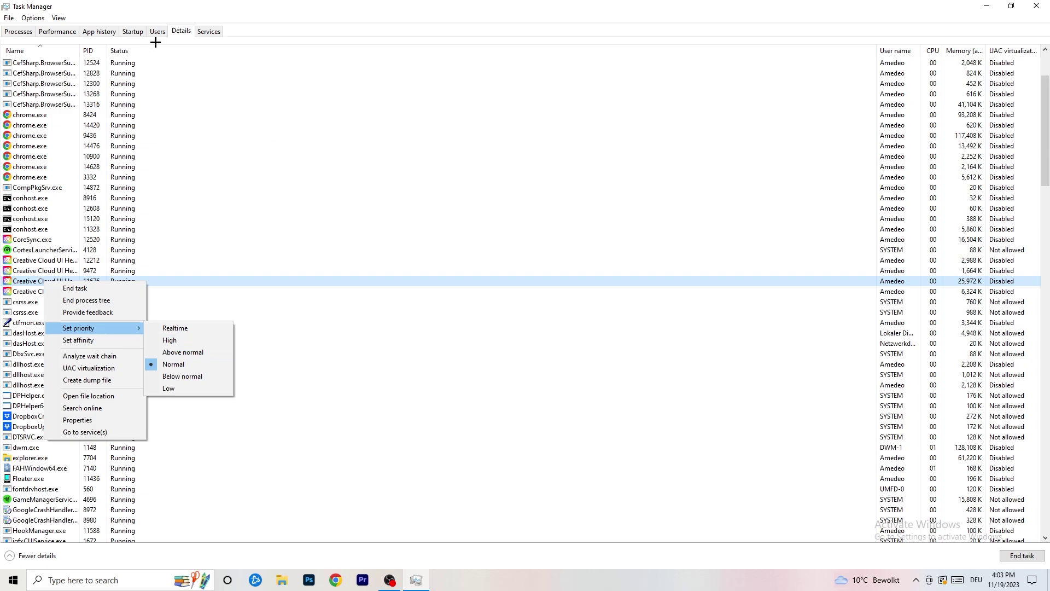
click(139, 32)
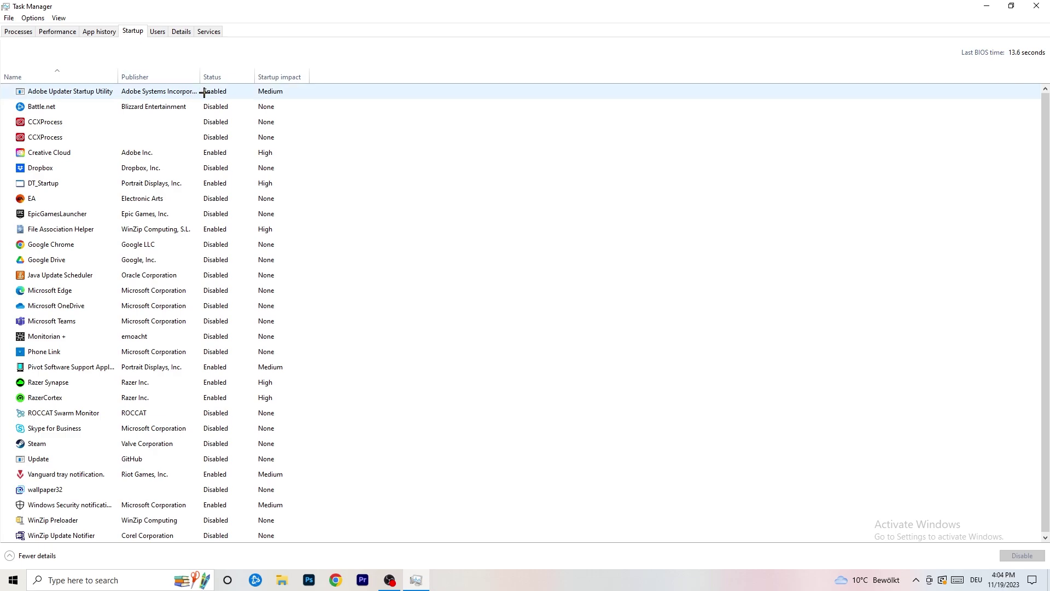
Inspect DT_Startup's options without disabling it, then close Task Manager.
right_click(239, 178)
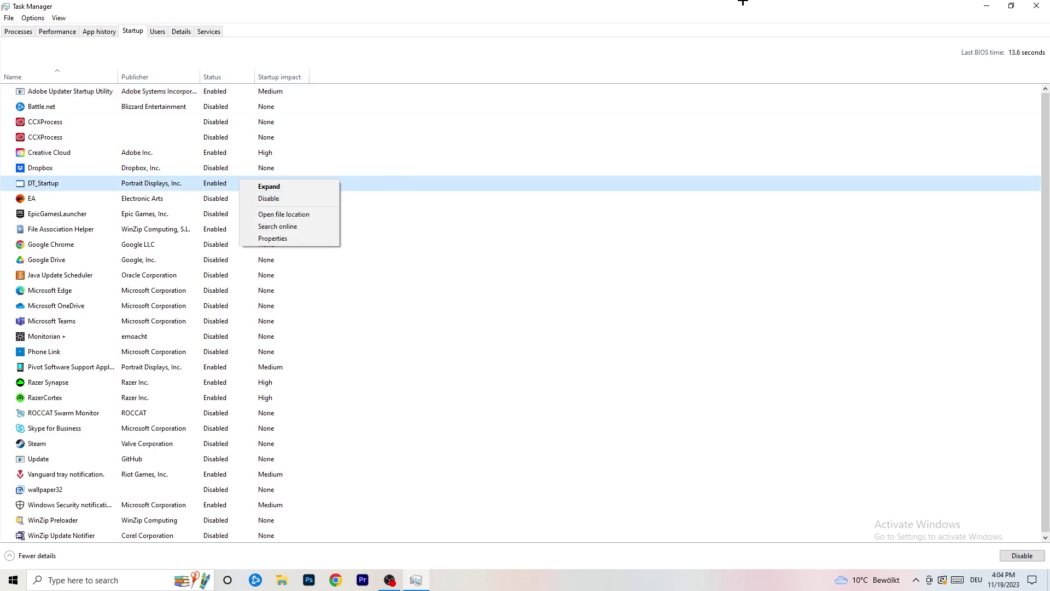
click(774, 3)
click(1037, 6)
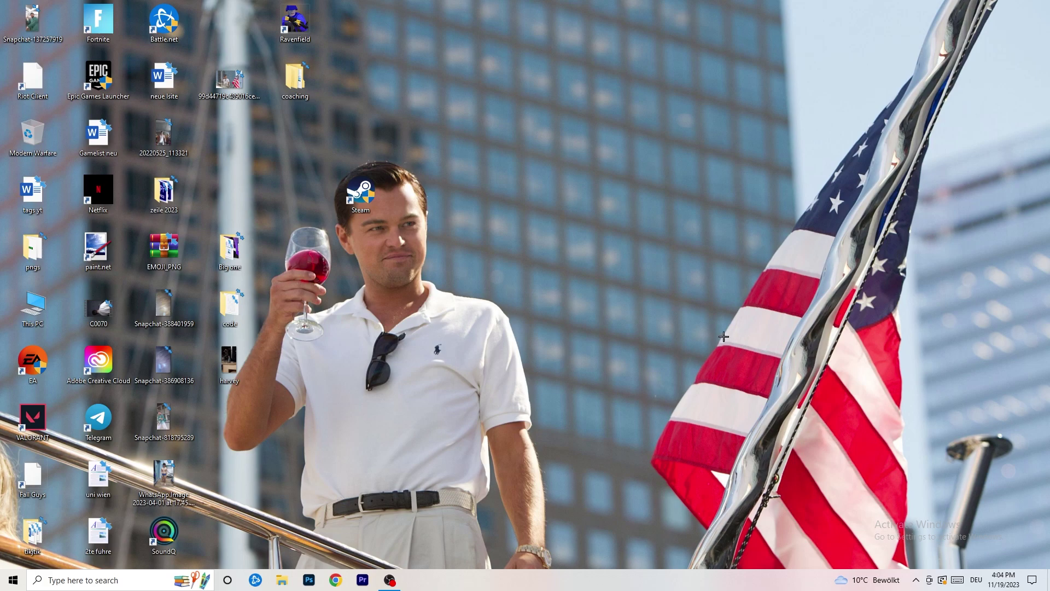
Open Windows Settings to the System Display page.
click(9, 583)
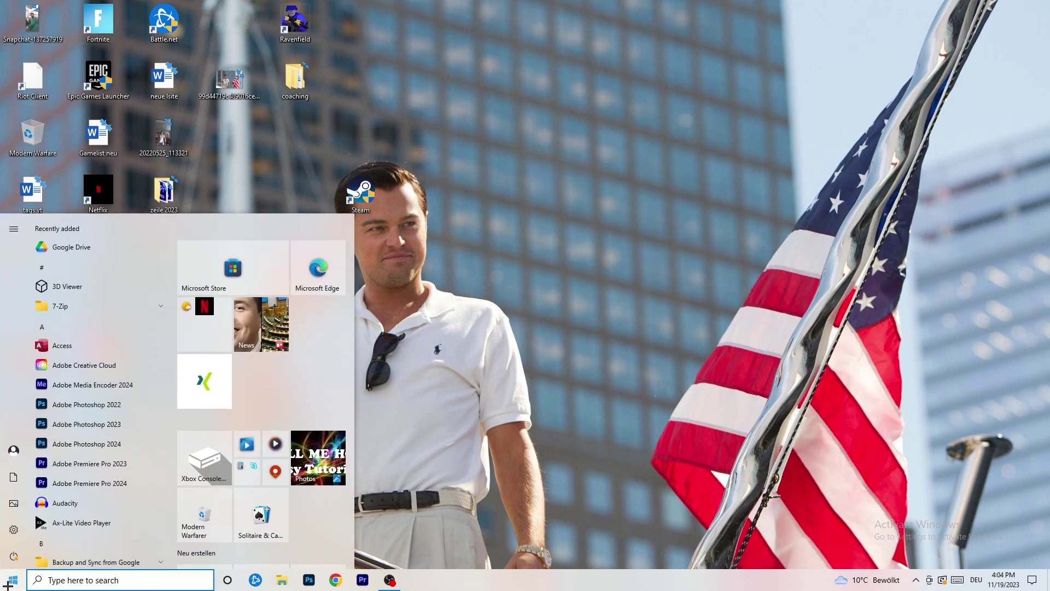
click(11, 538)
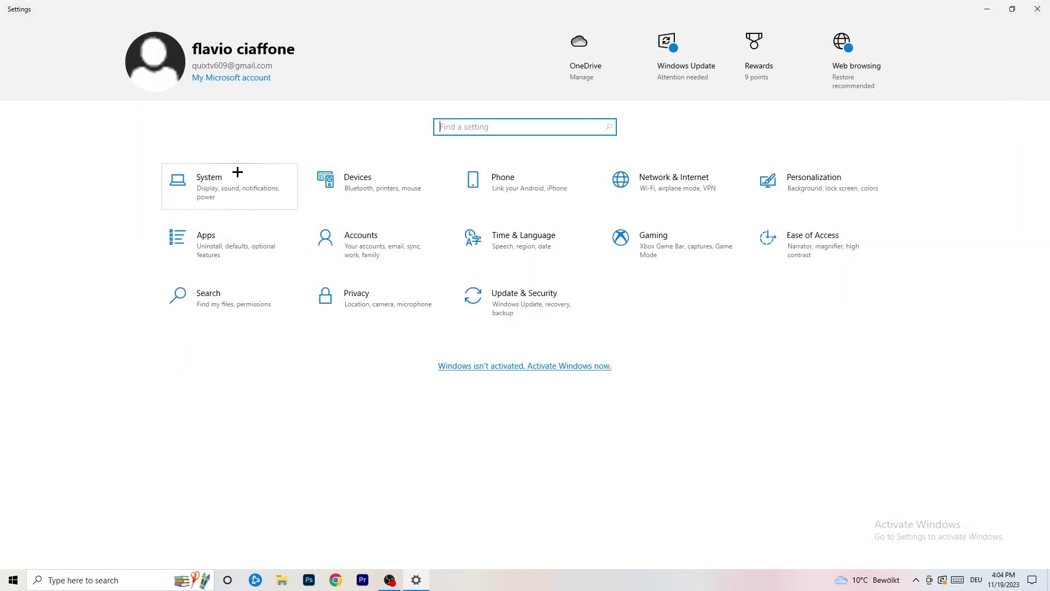
click(247, 176)
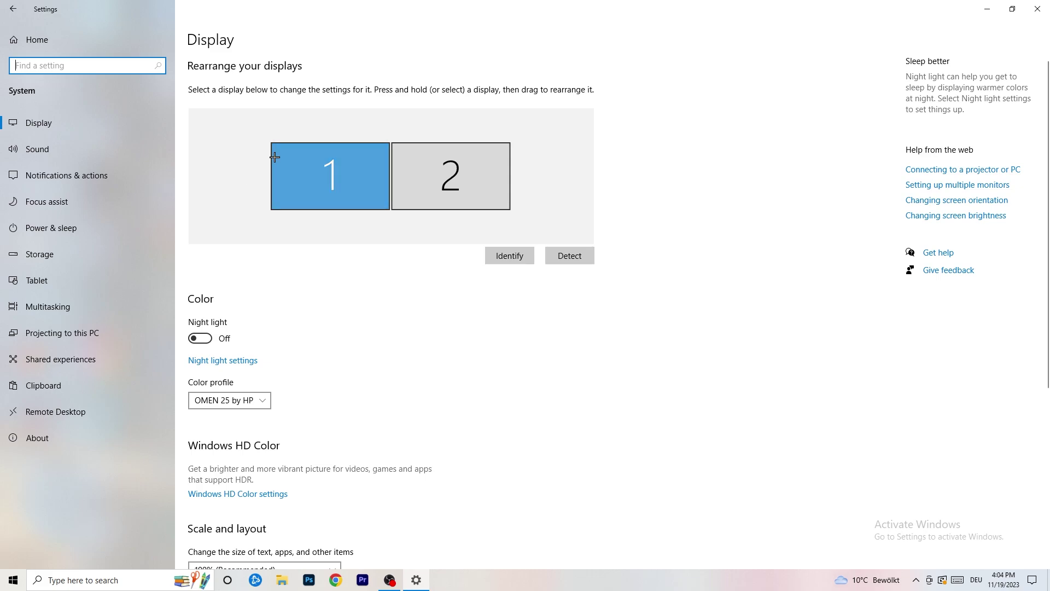
Keep display scale at 100% (Recommended) at 1920 × 1080, then go to Power & sleep.
scroll(376, 199, down, 5)
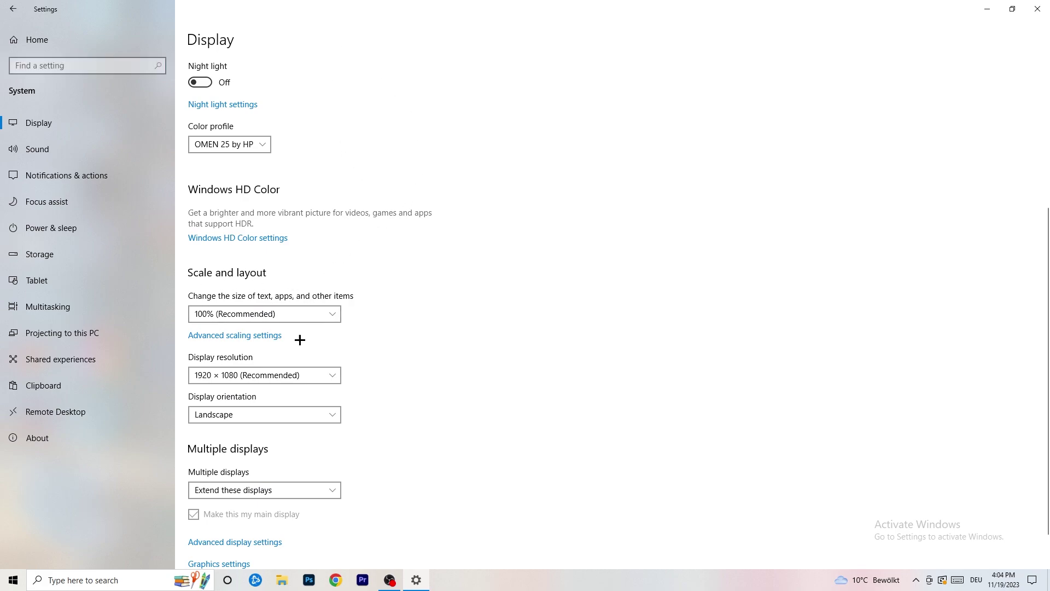
click(317, 315)
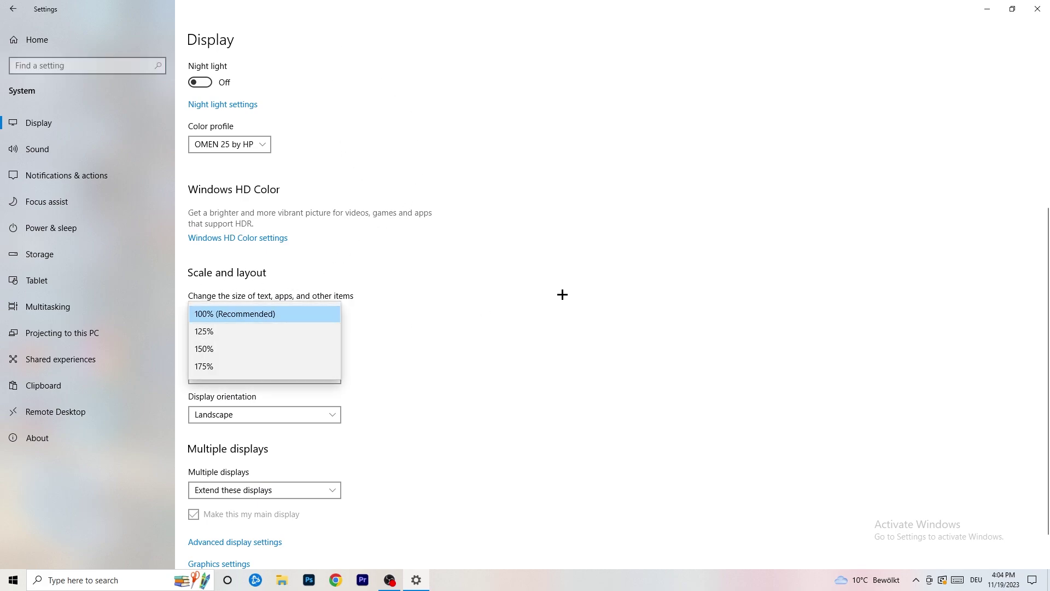
click(532, 289)
scroll(459, 300, down, 1)
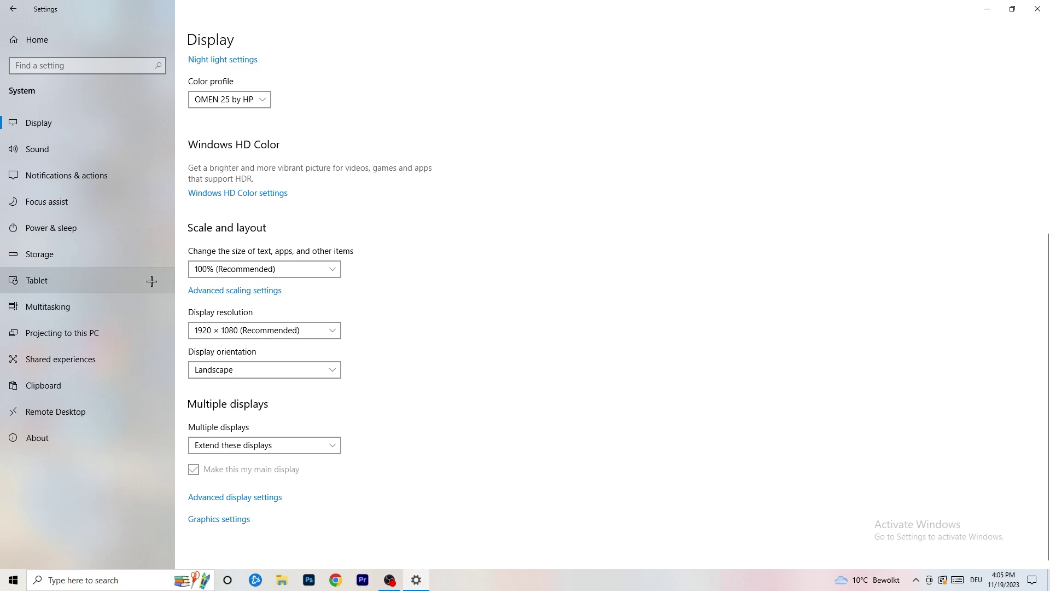
click(82, 230)
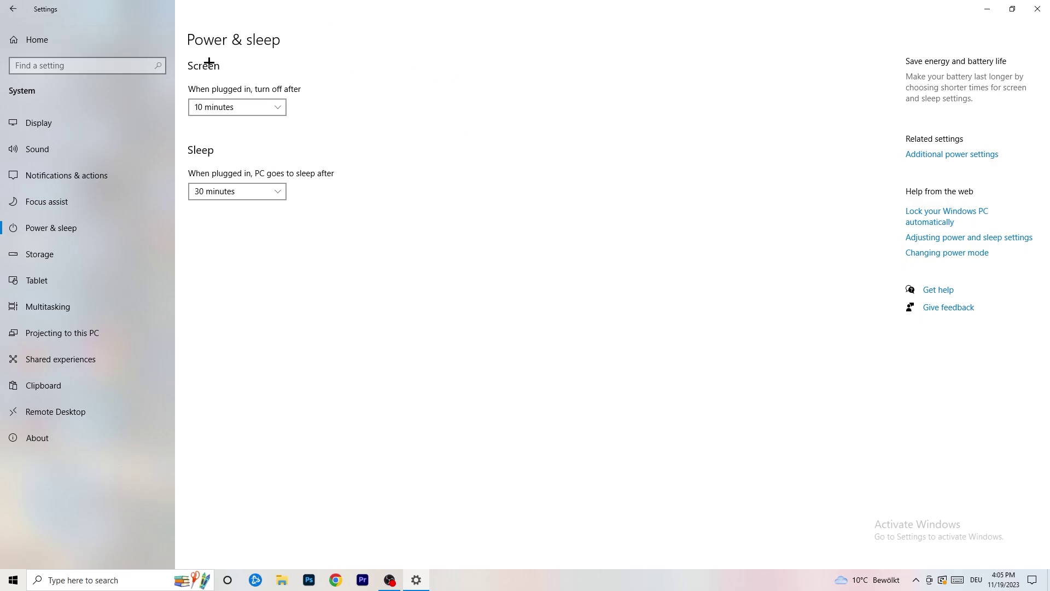
click(951, 156)
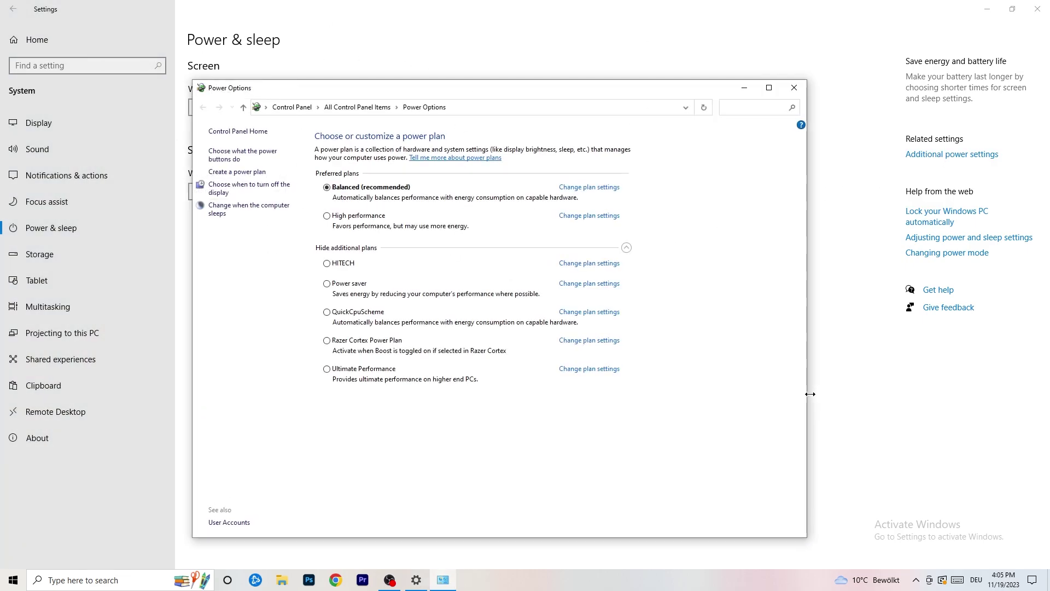
click(626, 247)
click(626, 247)
click(795, 89)
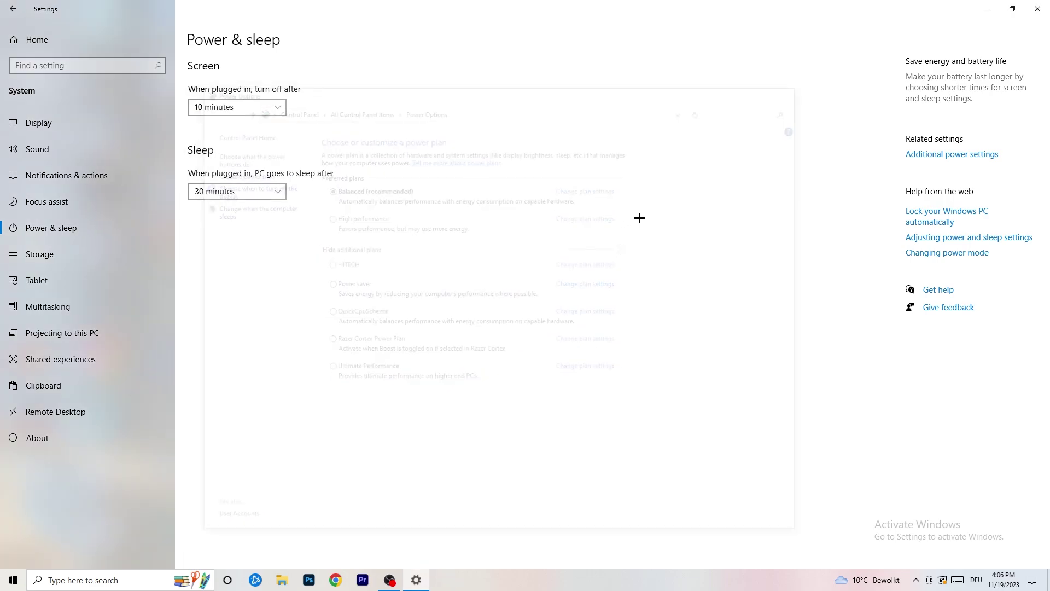
In Storage Sense settings, turn on deleting temporary files that apps aren't using.
click(72, 262)
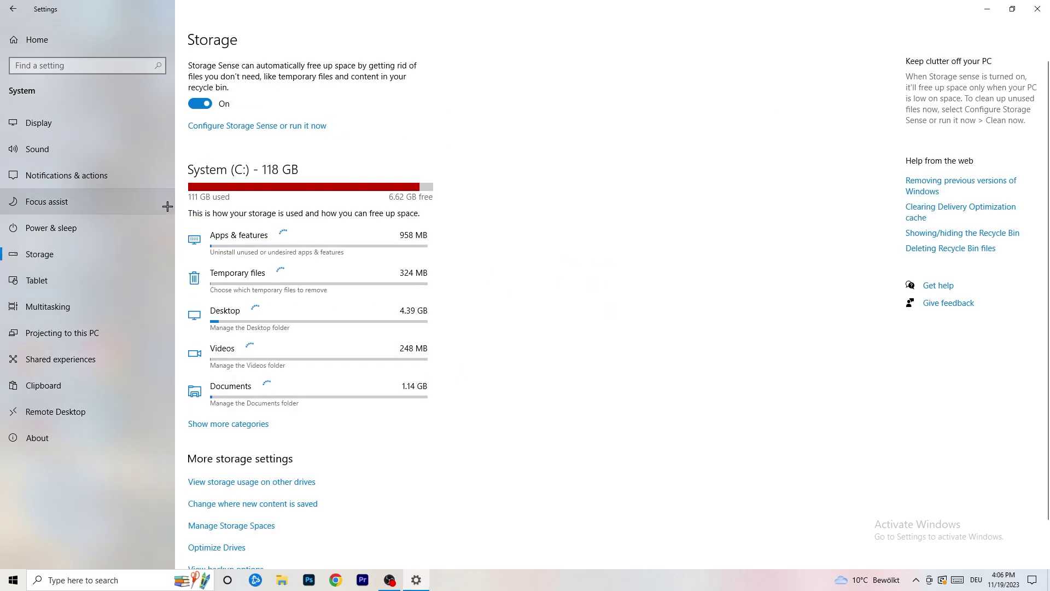
click(264, 127)
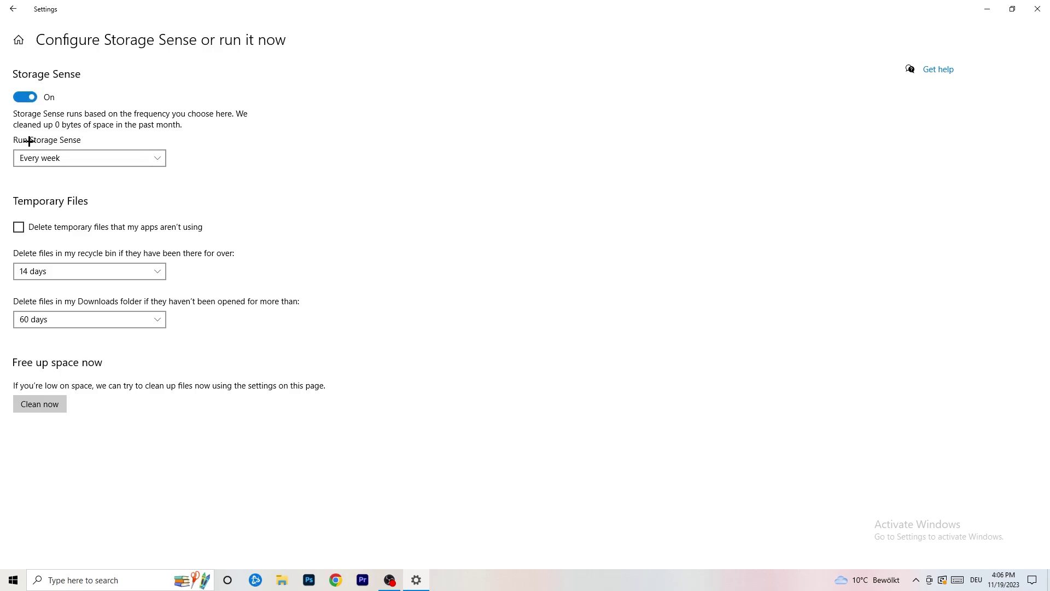
click(63, 227)
Keep recycle bin cleanup at 14 days and Downloads cleanup at 60 days, then go back.
click(82, 272)
click(358, 218)
click(149, 268)
click(447, 204)
click(96, 320)
click(375, 275)
click(113, 322)
click(458, 279)
click(13, 9)
Check the pending cumulative update under Update & Security, then close Settings.
click(13, 9)
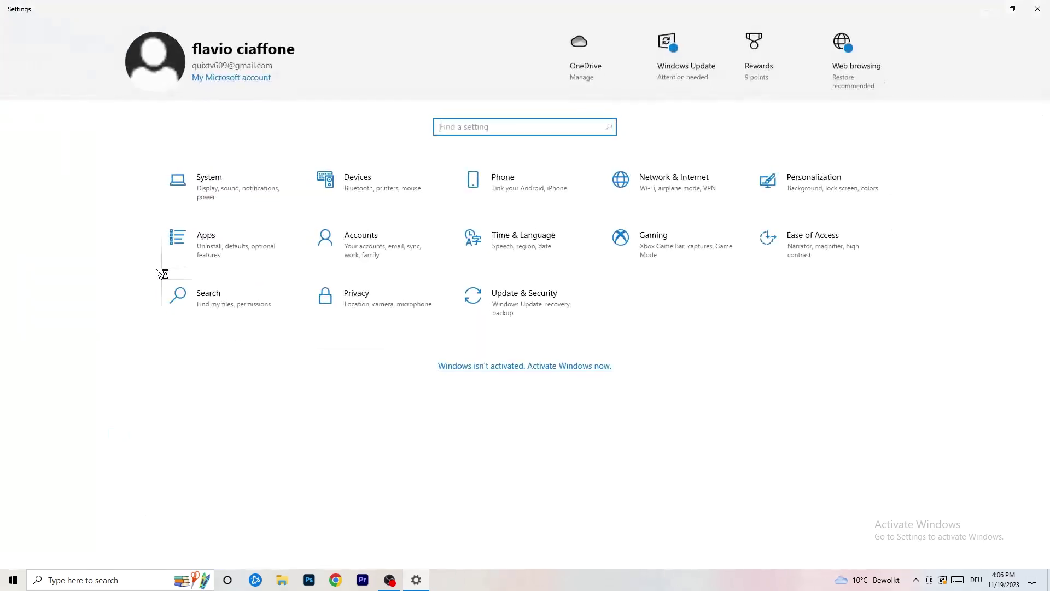
click(517, 308)
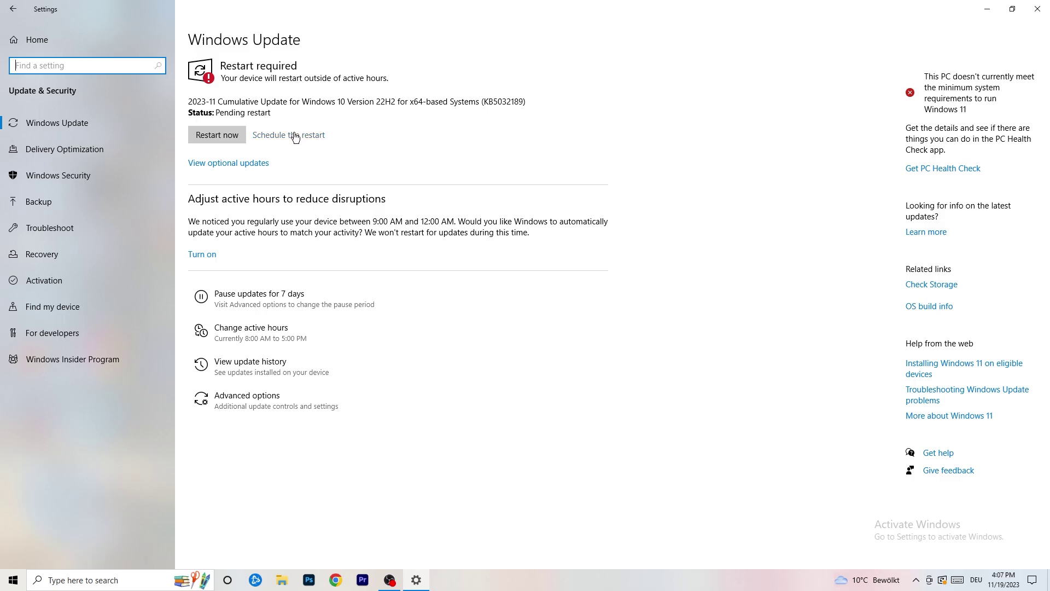
click(1038, 9)
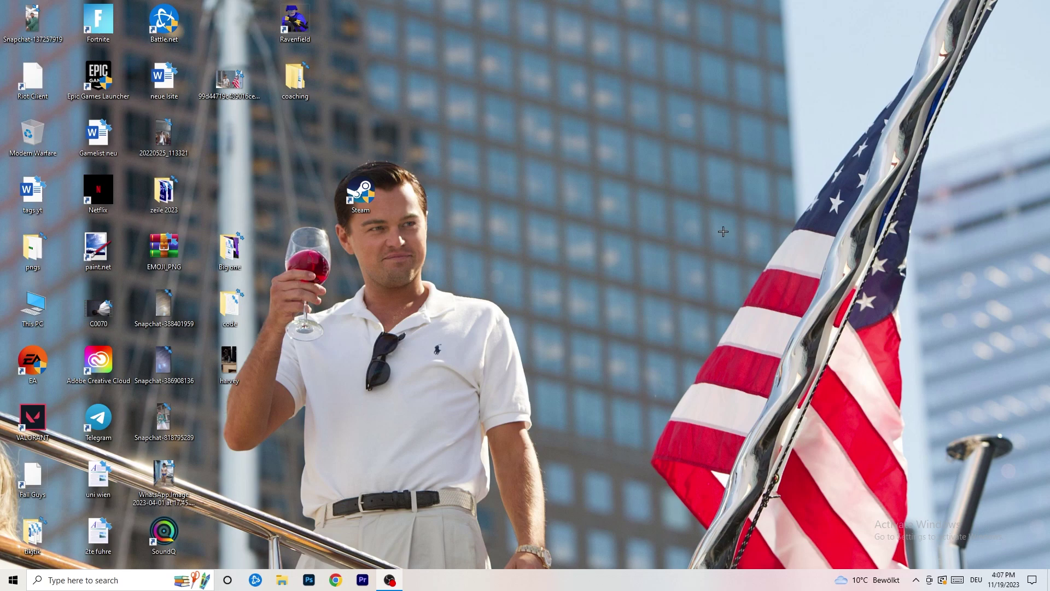
right_click(635, 231)
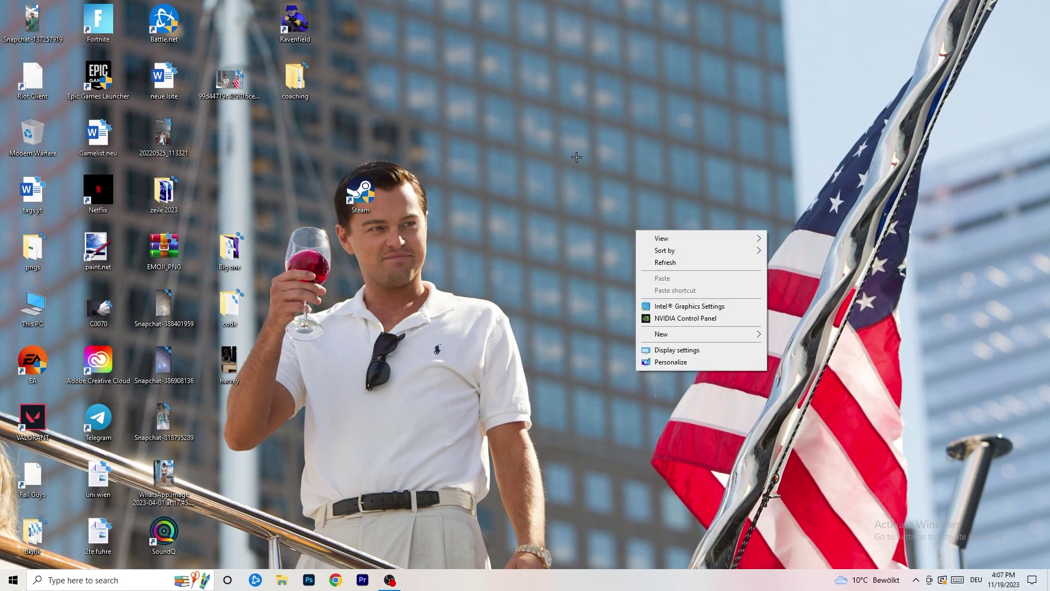
click(700, 319)
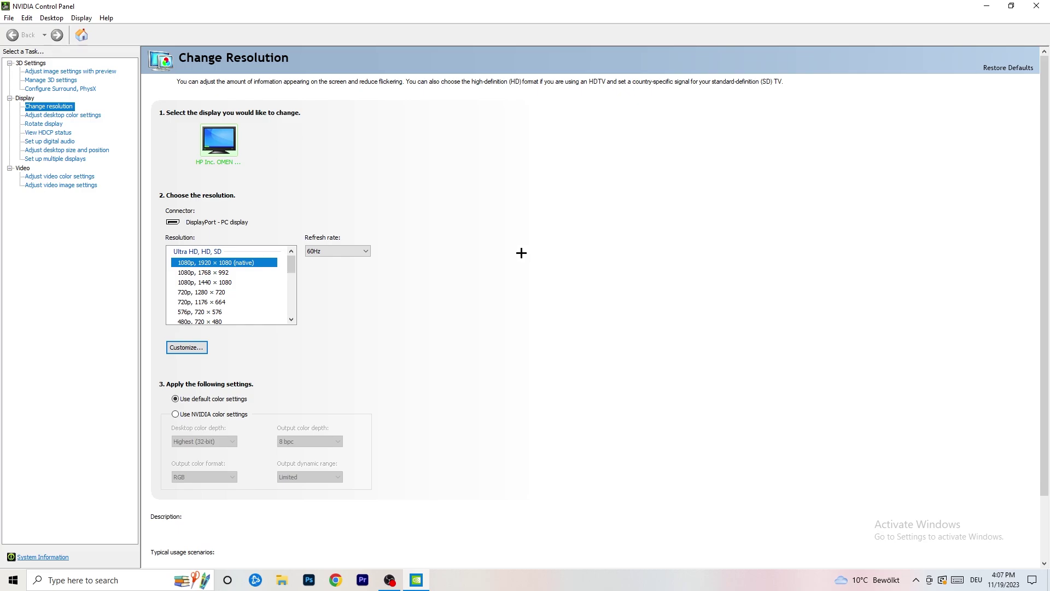
mouse_move(251, 266)
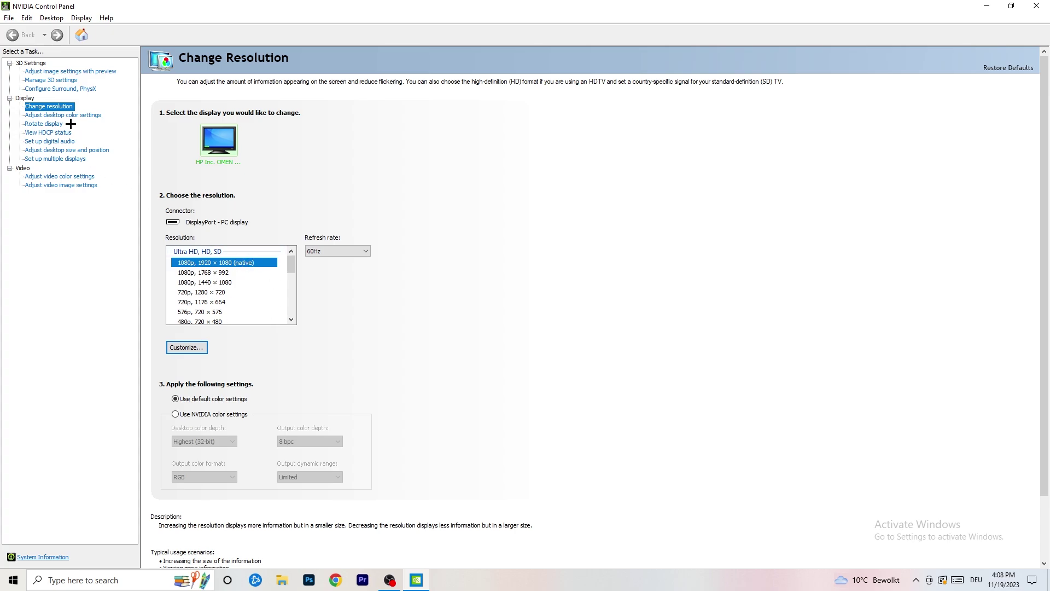
click(58, 72)
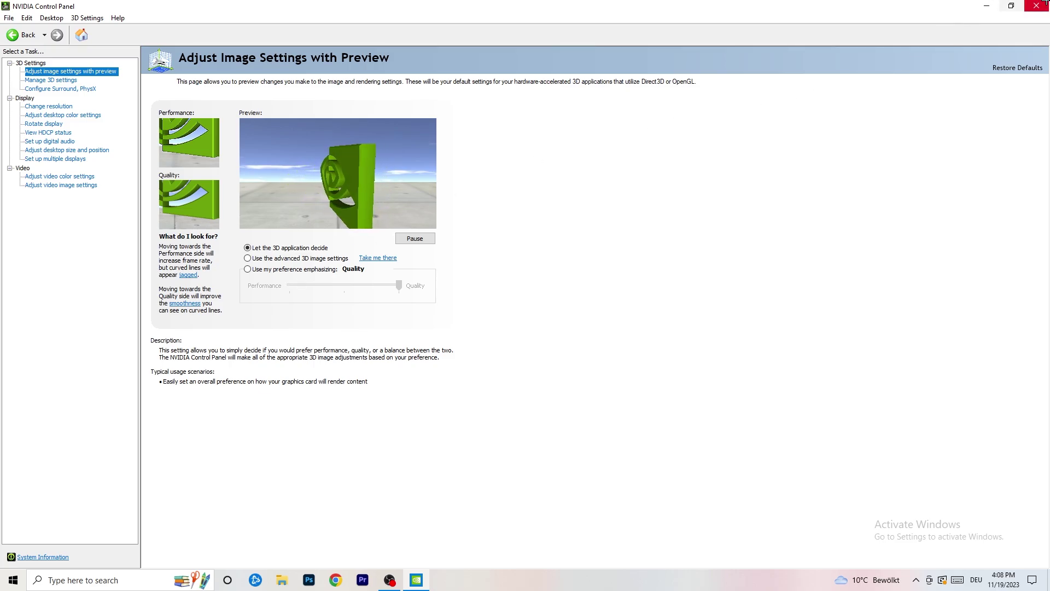
click(1036, 6)
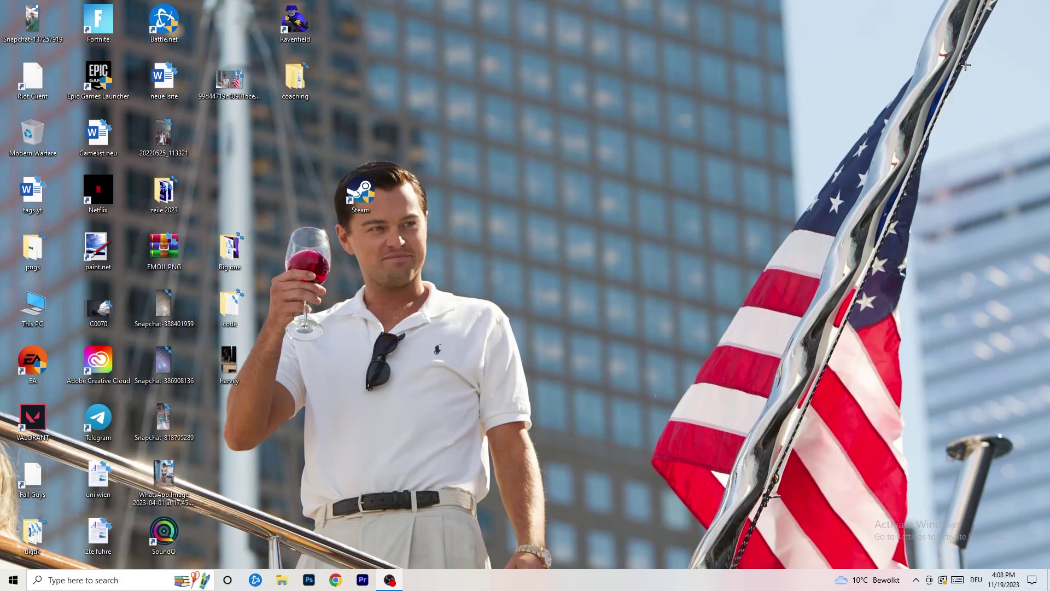